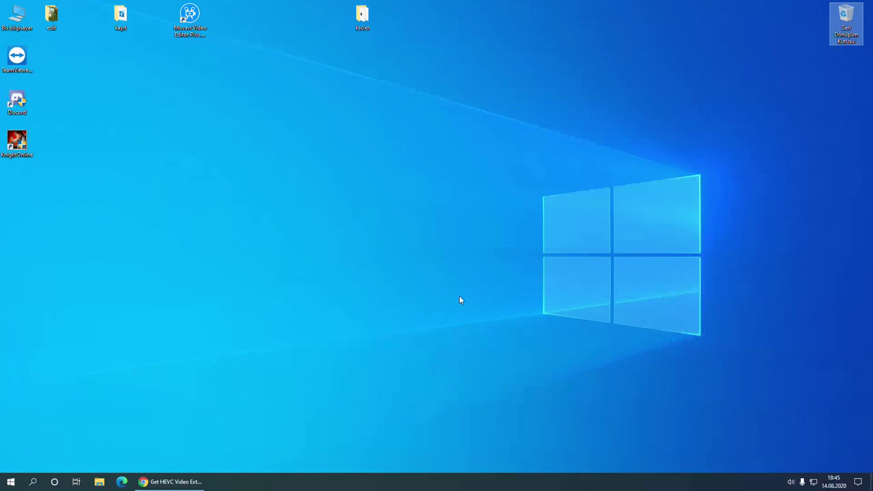
- Check the screen resolution in the Windows display settings and close the settings window
{"action": "right_click", "coordinate": [460, 300]}
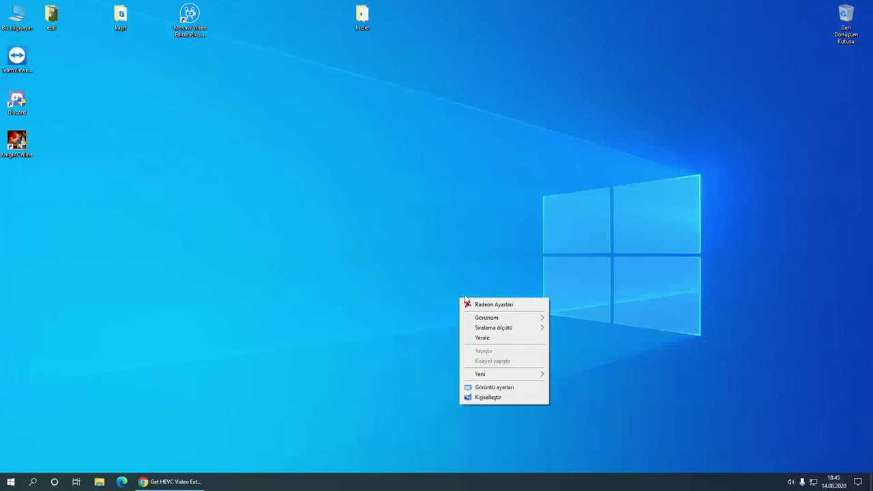
{"action": "left_click", "coordinate": [496, 388]}
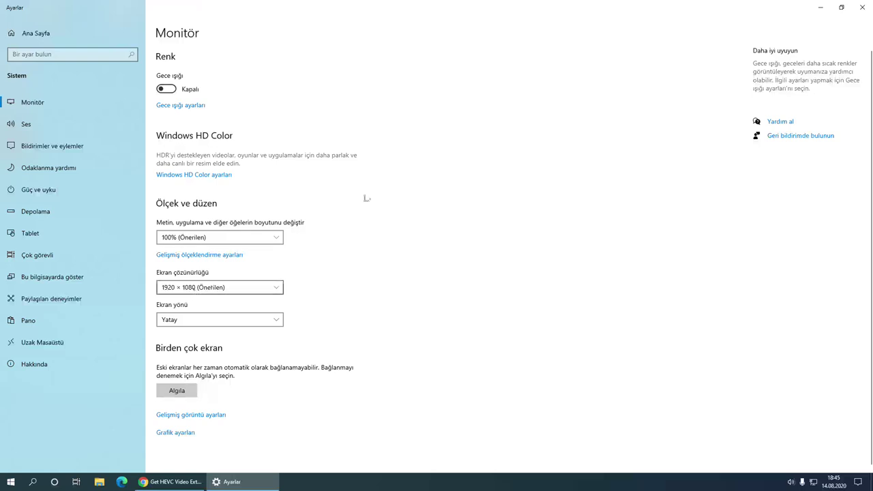
{"action": "left_click", "coordinate": [863, 7]}
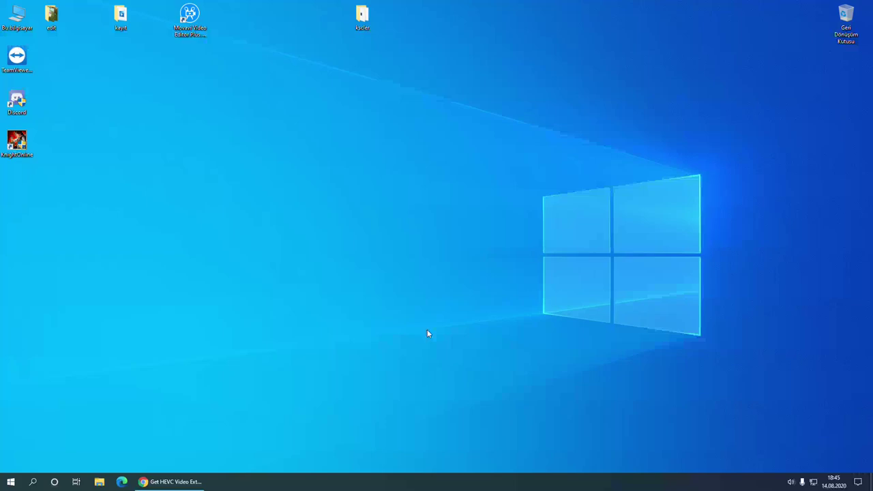
- View the HEVC Video Extensions from Device Manufacturer page in Chrome and Microsoft Store, close the Store and minimize the browser
{"action": "left_click", "coordinate": [171, 482]}
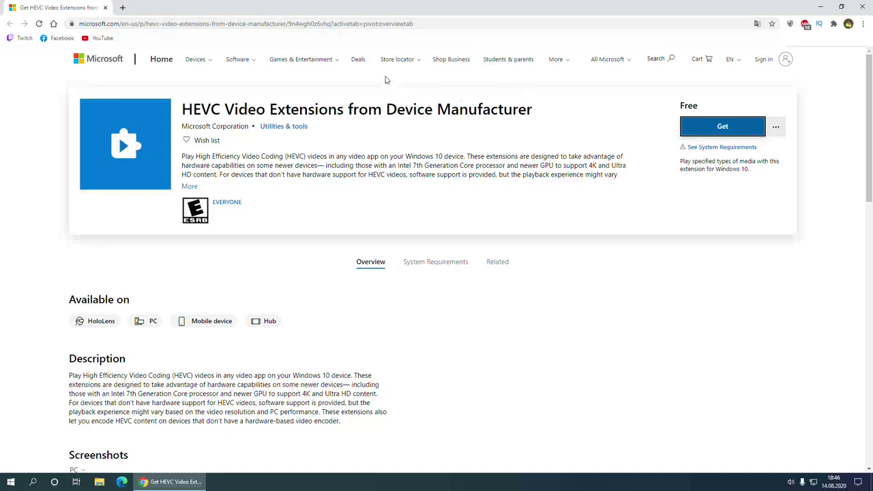
{"action": "left_click", "coordinate": [709, 134]}
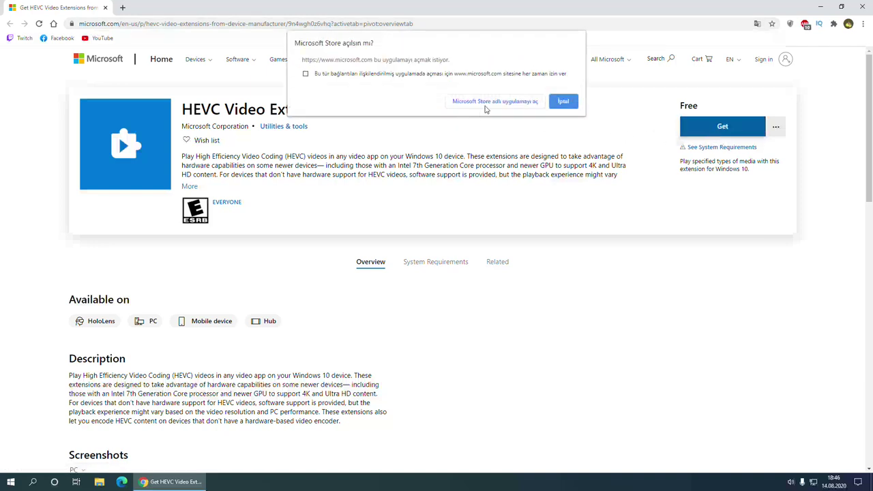
{"action": "left_click", "coordinate": [486, 102]}
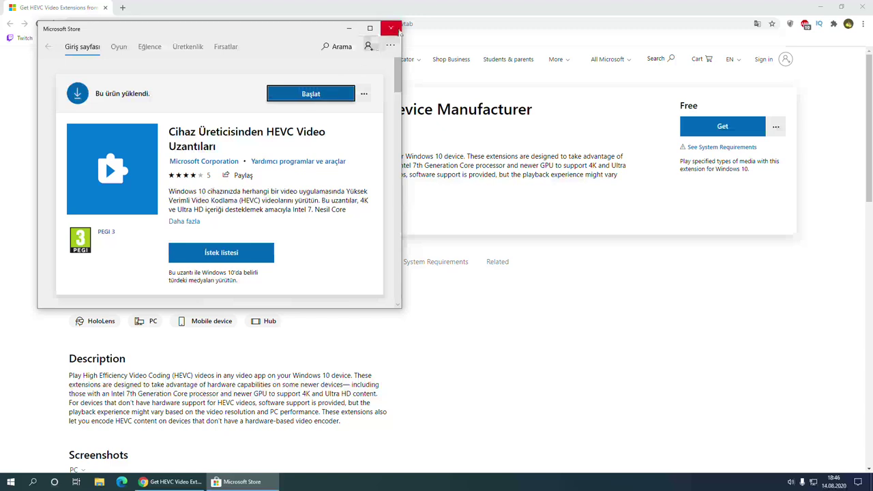
{"action": "left_click", "coordinate": [391, 28]}
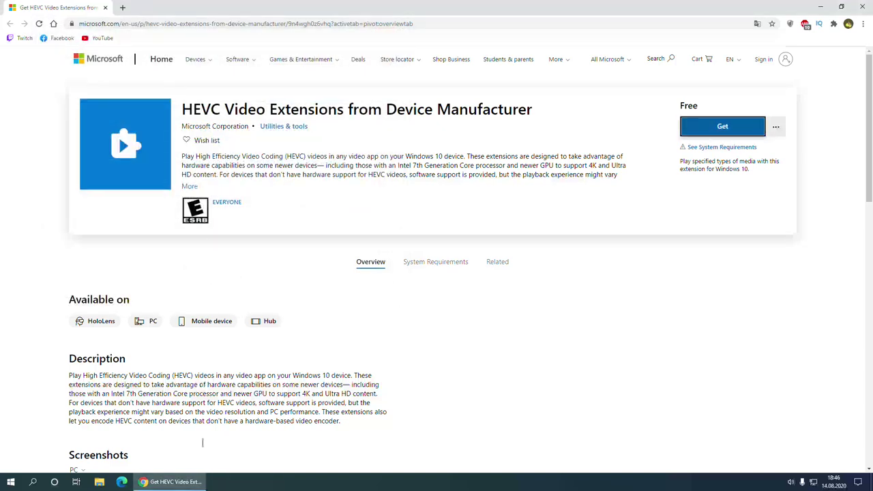
{"action": "left_click", "coordinate": [193, 483]}
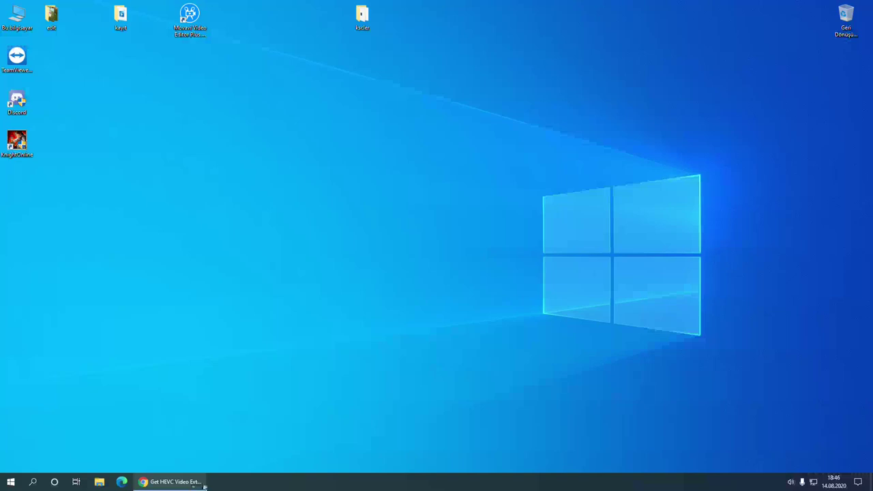
- Open the general settings in Radeon Software and inspect the media save location without changing it
{"action": "right_click", "coordinate": [370, 290]}
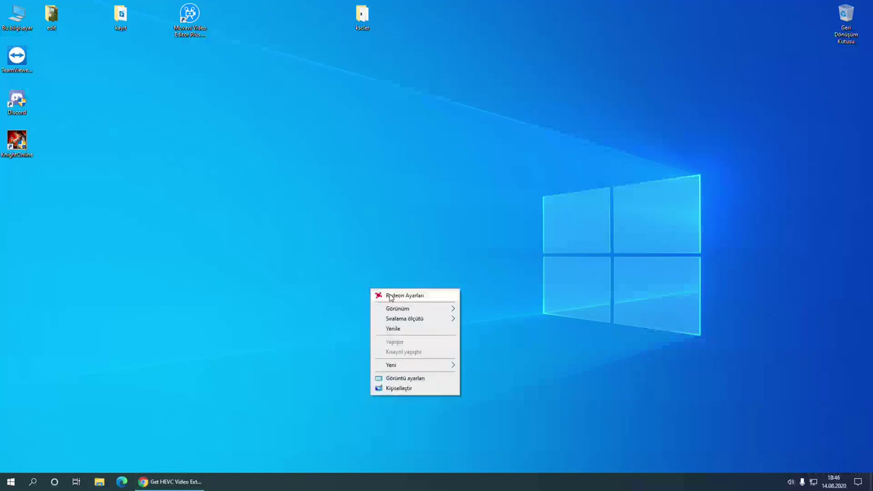
{"action": "left_click", "coordinate": [390, 297]}
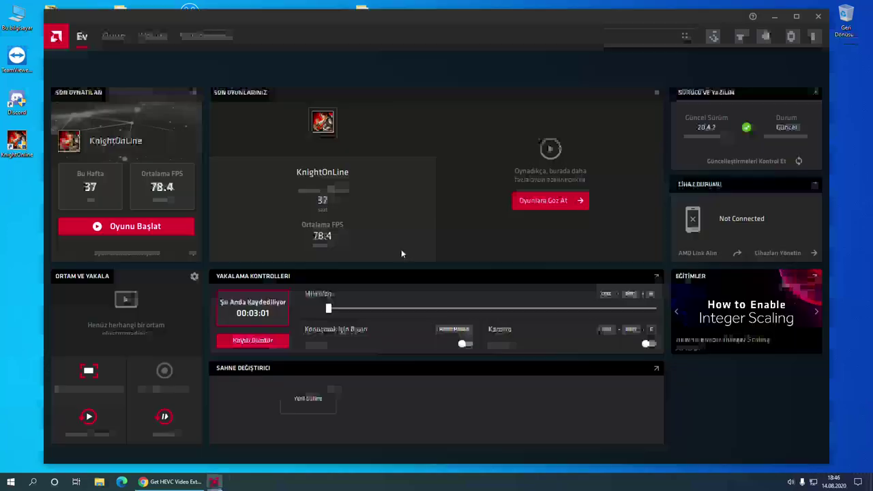
{"action": "left_click", "coordinate": [787, 44]}
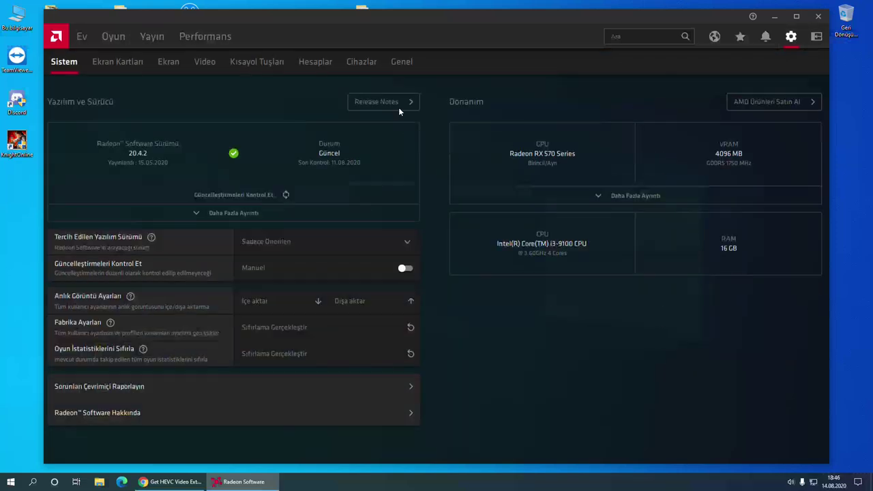
{"action": "left_click", "coordinate": [395, 69]}
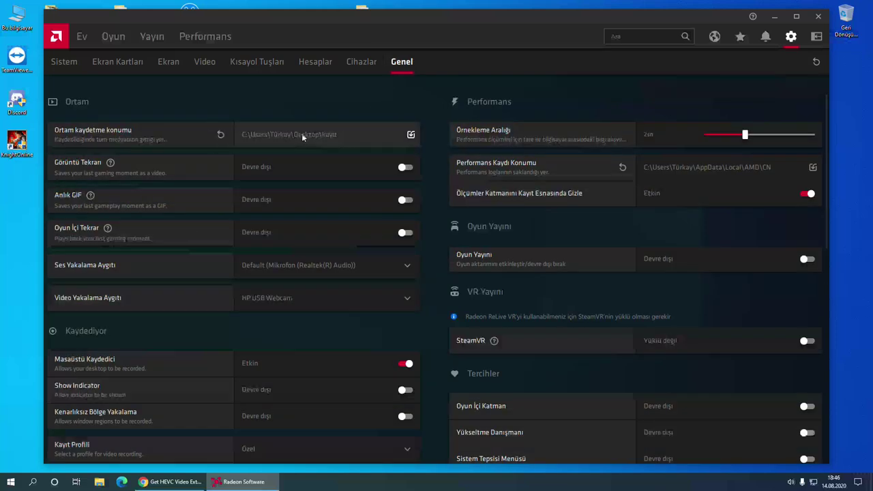
{"action": "left_click", "coordinate": [302, 135]}
{"action": "left_click", "coordinate": [451, 243]}
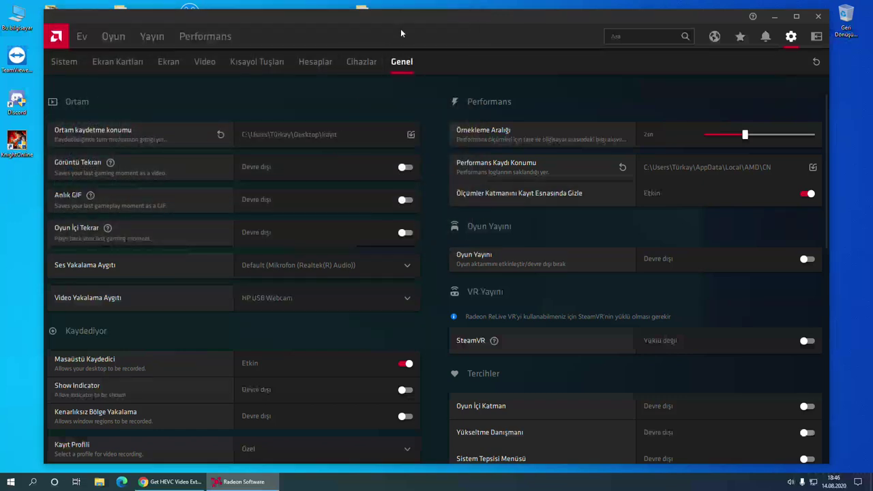
{"action": "left_click_drag", "start_coordinate": [406, 21], "coordinate": [426, 23]}
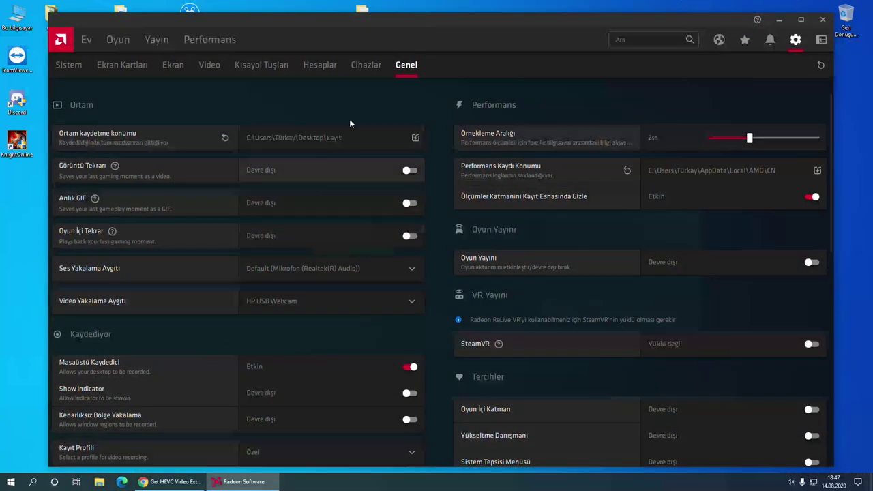
- Review the recording resolution, FPS and video encoding type options without changing them, and close Radeon Software
{"action": "scroll", "coordinate": [338, 271], "scroll_direction": "down", "scroll_amount": 3}
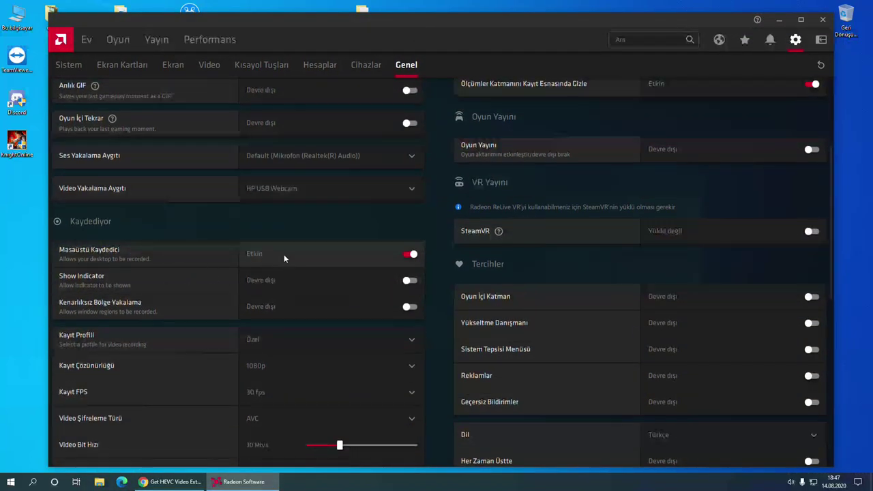
{"action": "scroll", "coordinate": [284, 255], "scroll_direction": "down", "scroll_amount": 3}
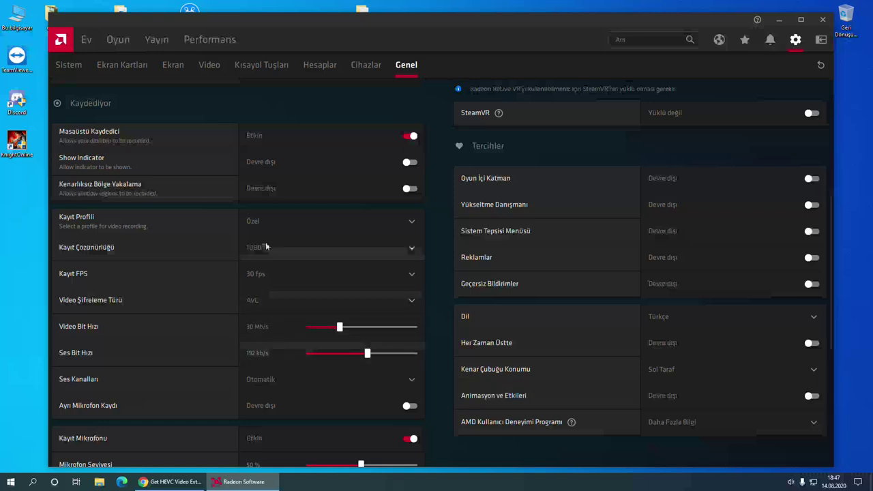
{"action": "left_click", "coordinate": [317, 251]}
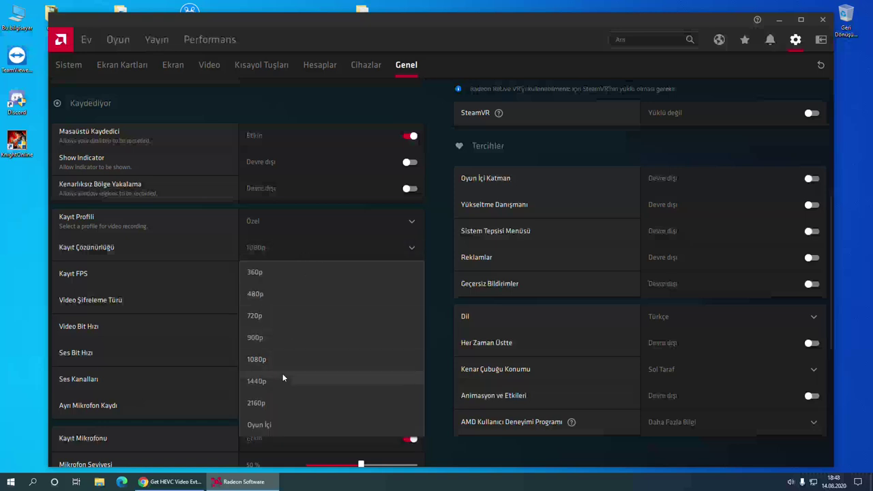
{"action": "left_click", "coordinate": [321, 245]}
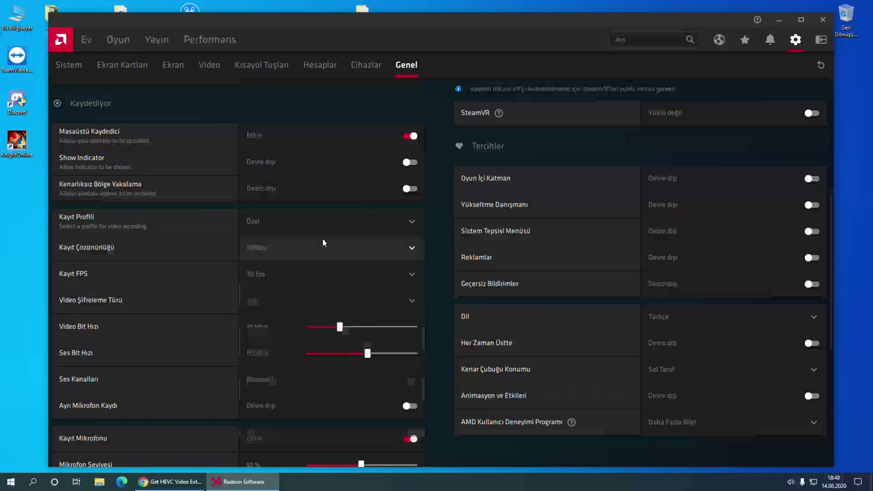
{"action": "left_click", "coordinate": [312, 273]}
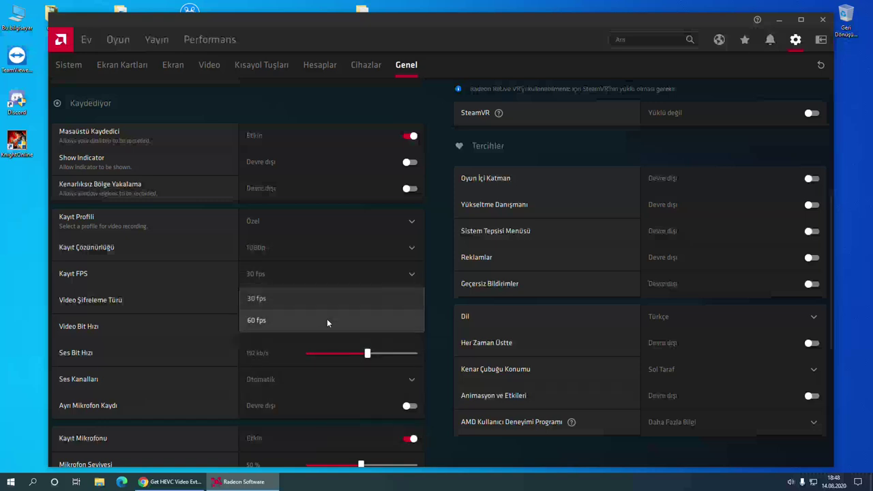
{"action": "left_click", "coordinate": [329, 279]}
{"action": "left_click", "coordinate": [320, 301]}
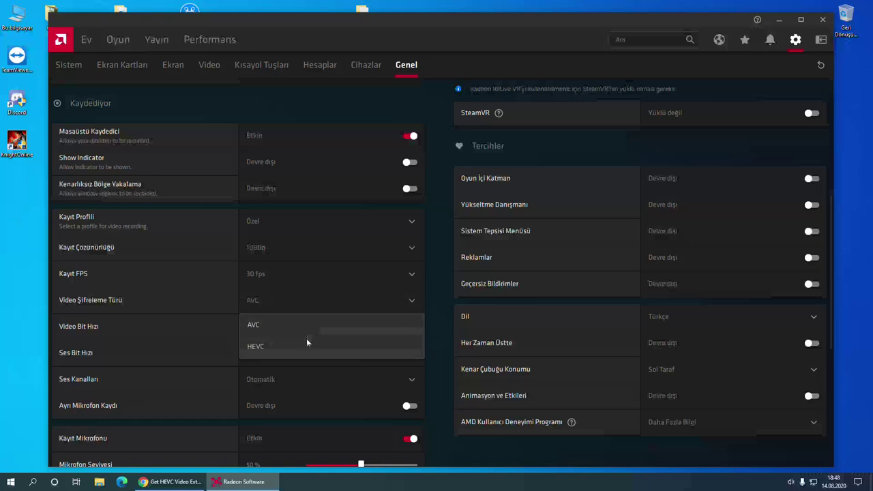
{"action": "left_click", "coordinate": [292, 304]}
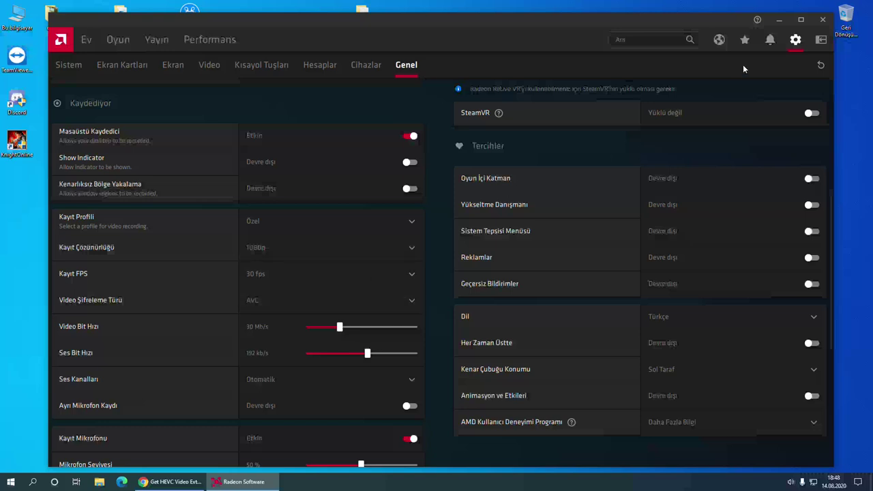
{"action": "left_click", "coordinate": [823, 20]}
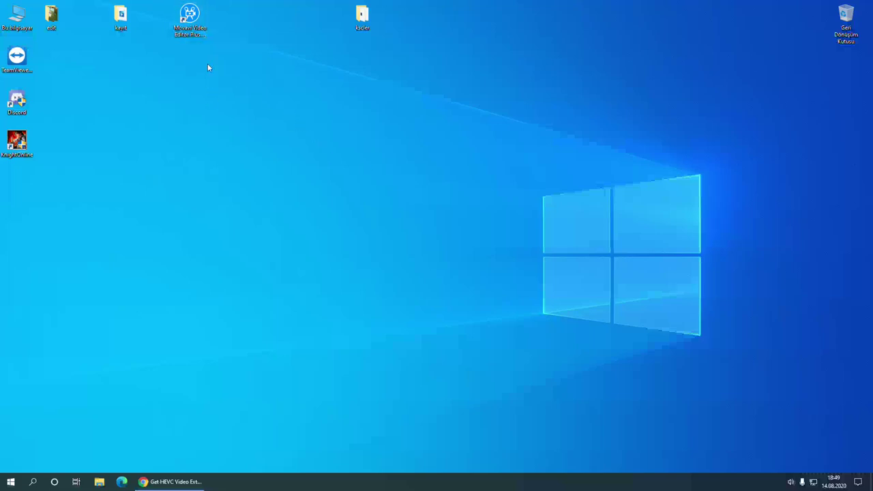
- Launch Movavi Video Editor Plus and import the clip 2020.08.13-18.18 from a folder on the desktop
{"action": "double_click", "coordinate": [197, 33]}
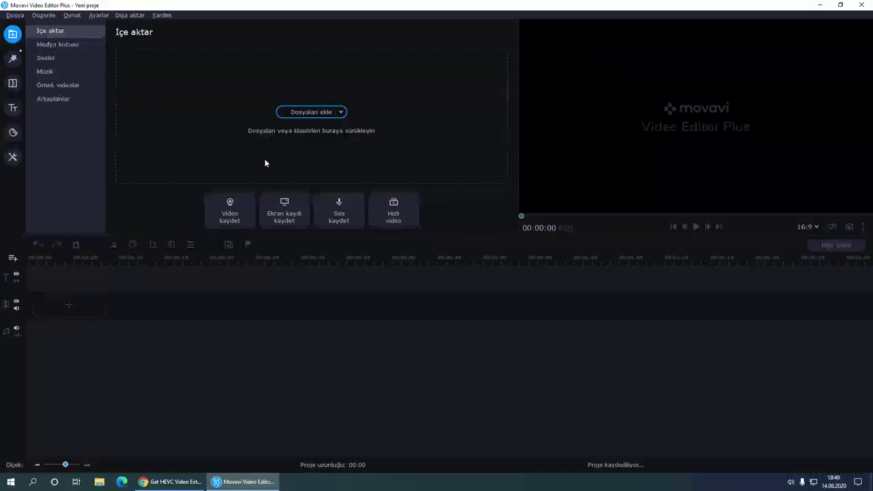
{"action": "left_click", "coordinate": [312, 113]}
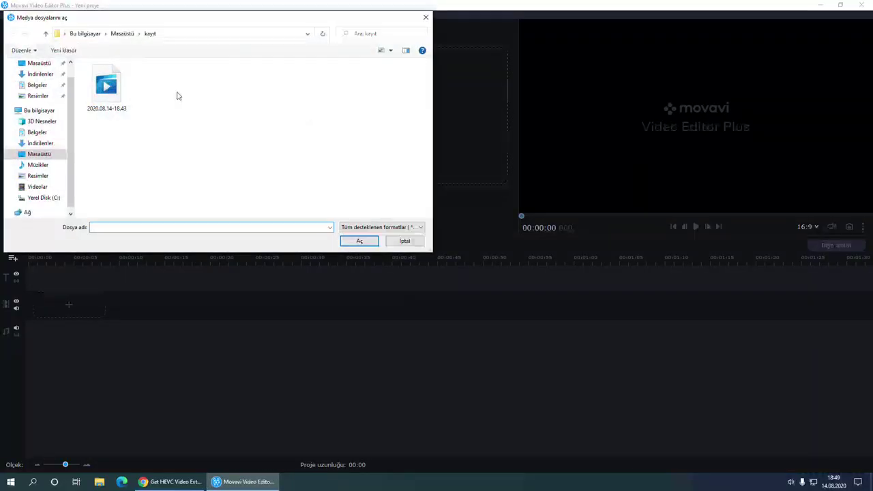
{"action": "left_click", "coordinate": [120, 33]}
{"action": "double_click", "coordinate": [110, 94]}
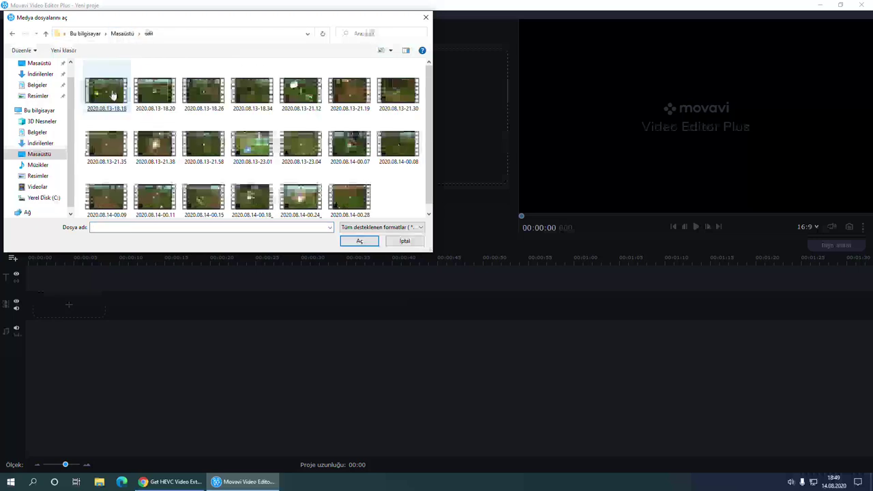
{"action": "double_click", "coordinate": [113, 95]}
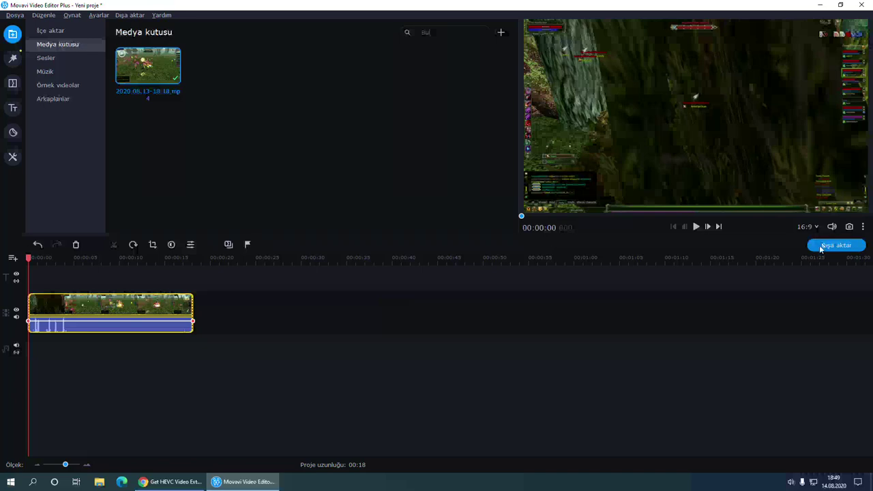
- Scrub through the imported clip on the timeline and return the playhead to the start
{"action": "left_click", "coordinate": [77, 258]}
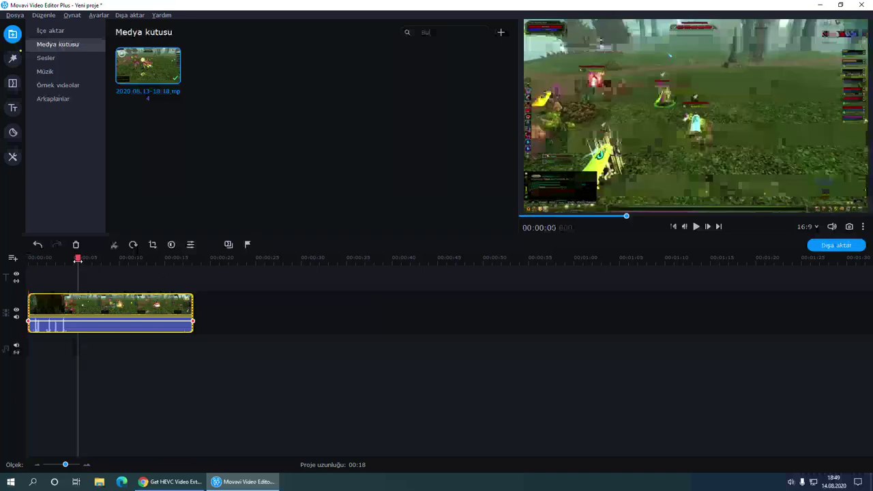
{"action": "left_click", "coordinate": [156, 258]}
{"action": "left_click_drag", "start_coordinate": [156, 258], "coordinate": [2, 258]}
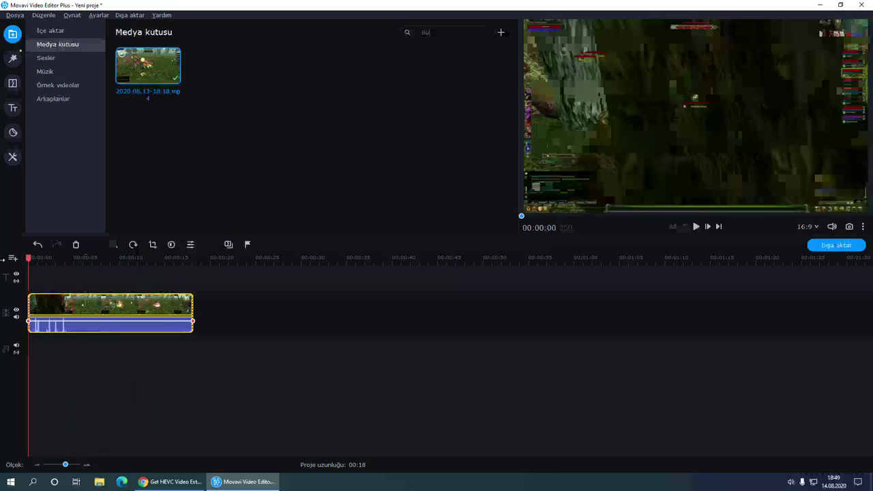
- Open the advanced settings of the MP4 export and set a custom resolution of 2560 x 1440
{"action": "left_click", "coordinate": [832, 248]}
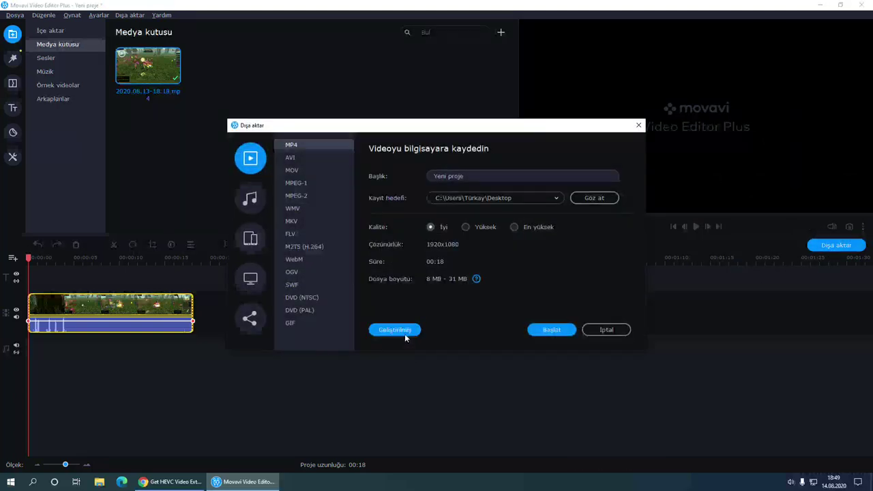
{"action": "left_click", "coordinate": [402, 331]}
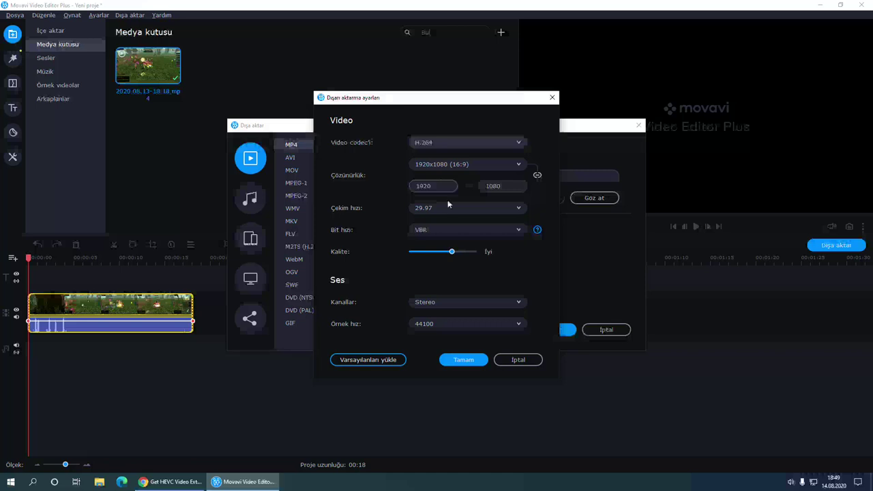
{"action": "double_click", "coordinate": [429, 186]}
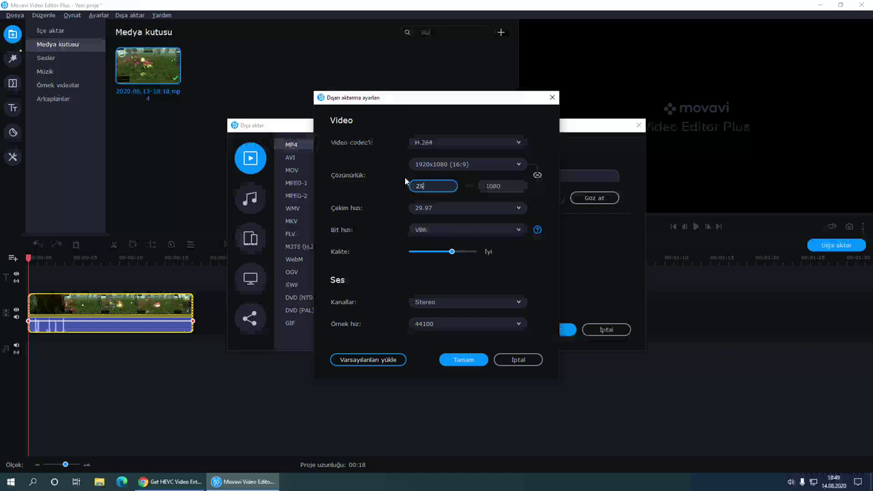
{"action": "key", "text": "Tab"}
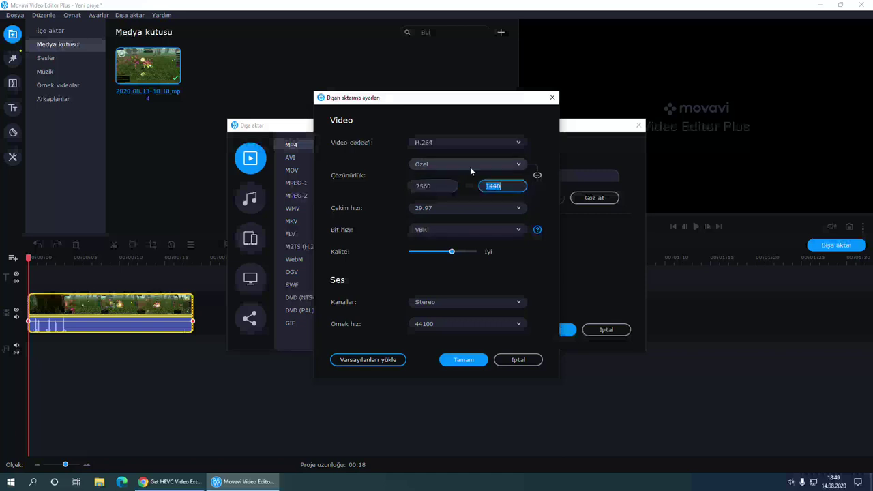
- Set the export frame rate to 60
{"action": "left_click", "coordinate": [484, 211]}
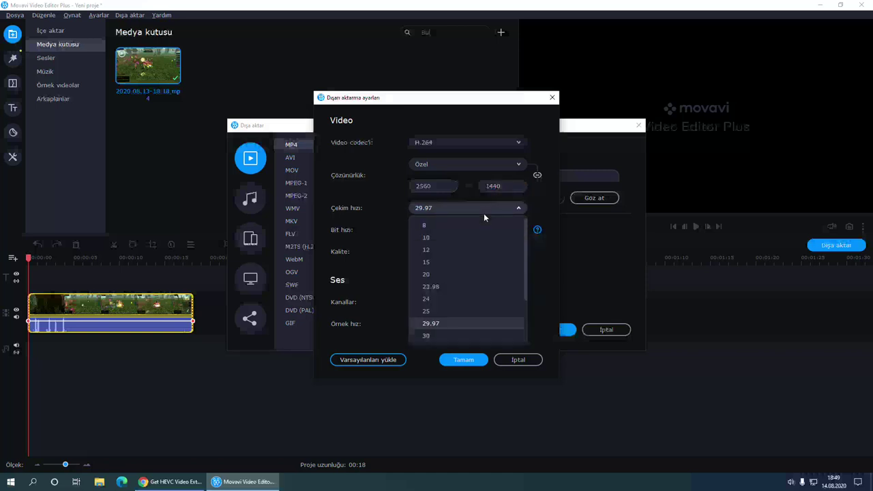
{"action": "left_click", "coordinate": [410, 208]}
{"action": "left_click", "coordinate": [438, 209]}
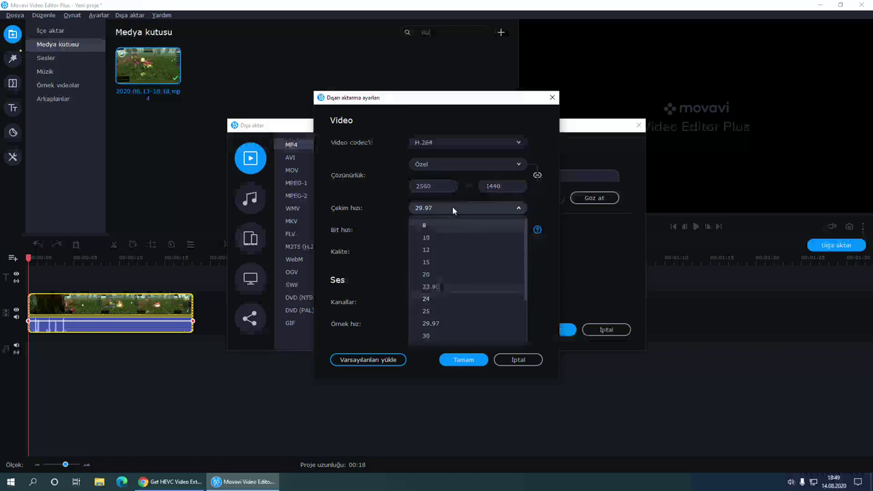
{"action": "scroll", "coordinate": [461, 317], "scroll_direction": "down", "scroll_amount": 2}
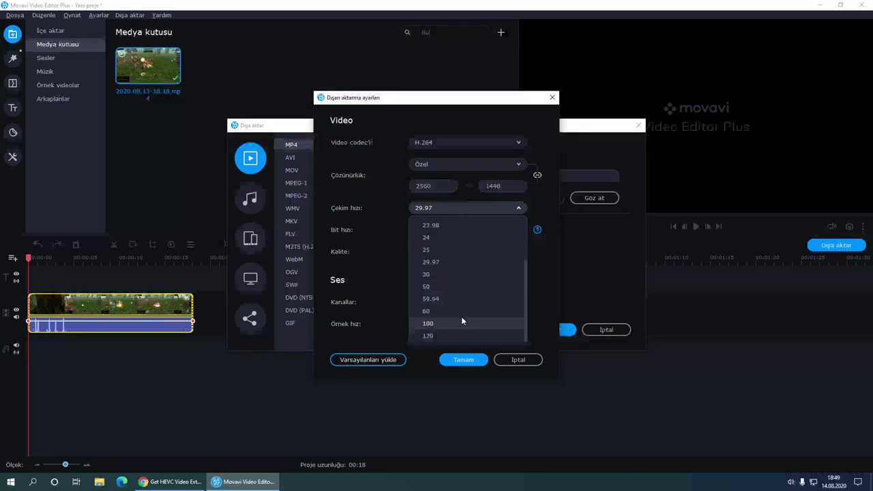
{"action": "left_click", "coordinate": [455, 311]}
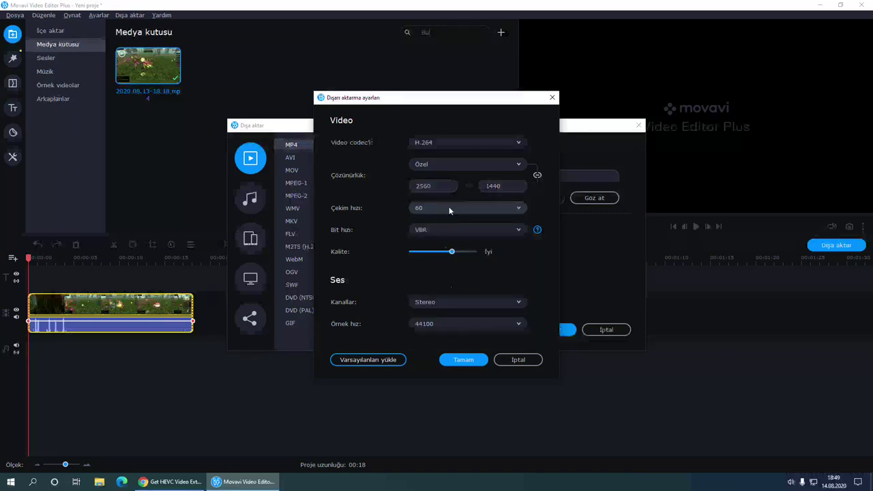
- Switch the export bit rate to custom (Özel) and enter 30000 Kb/s
{"action": "left_click", "coordinate": [455, 238]}
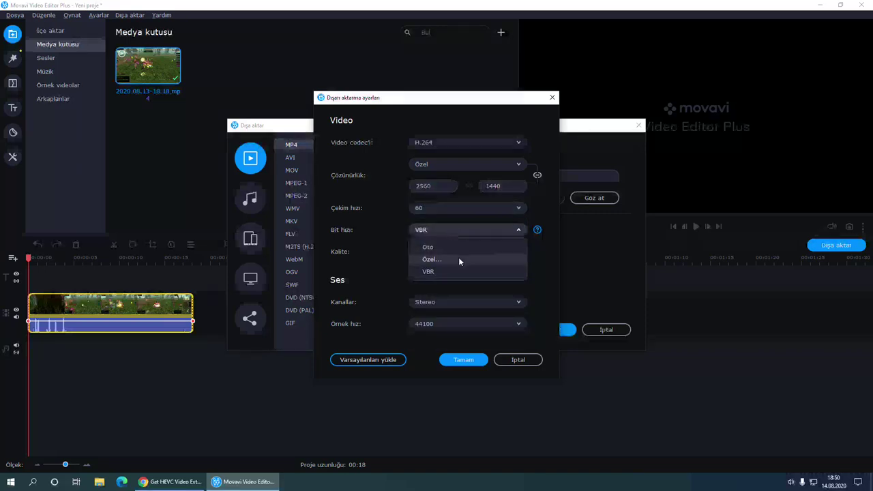
{"action": "left_click", "coordinate": [459, 258]}
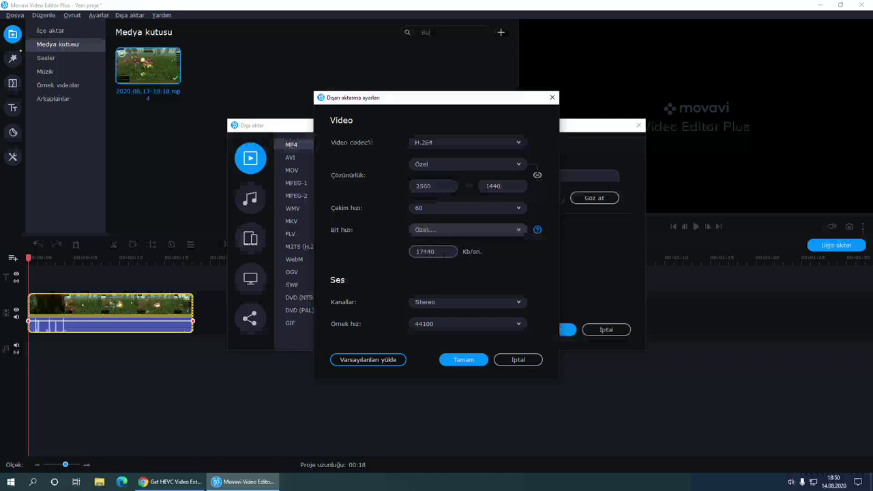
{"action": "double_click", "coordinate": [427, 251]}
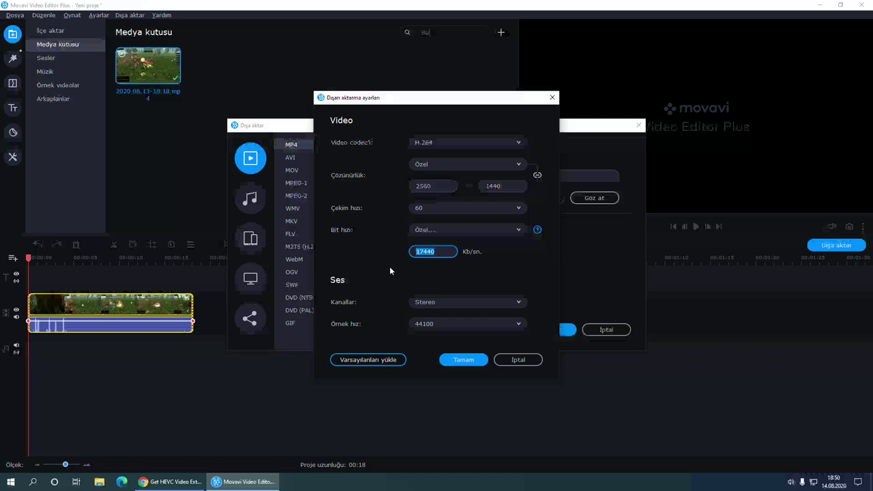
{"action": "type", "text": "39"}
{"action": "key", "text": "BackSpace"}
{"action": "type", "text": "0000"}
- Try a custom bit rate of 20000 Kb/s and erase its trailing zeros
{"action": "key", "text": "BackSpace"}
{"action": "key", "text": "BackSpace"}
{"action": "key", "text": "BackSpace"}
{"action": "key", "text": "BackSpace"}
{"action": "key", "text": "BackSpace"}
{"action": "type", "text": "20000"}
{"action": "key", "text": "BackSpace"}
{"action": "key", "text": "BackSpace"}
{"action": "key", "text": "BackSpace"}
{"action": "key", "text": "BackSpace"}
- Cancel the advanced settings and the export, and close Movavi Video Editor Plus without saving the project
{"action": "left_click", "coordinate": [529, 360]}
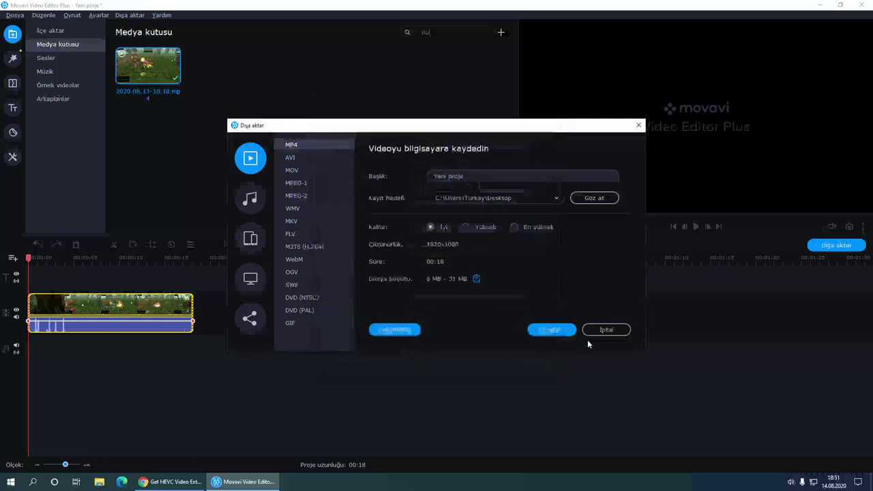
{"action": "left_click", "coordinate": [605, 330]}
{"action": "key", "text": "alt+F4"}
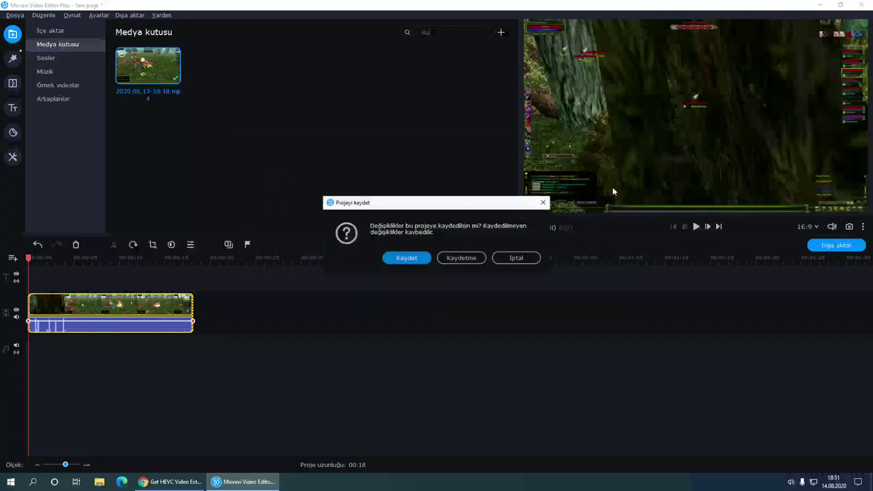
{"action": "left_click", "coordinate": [461, 258]}
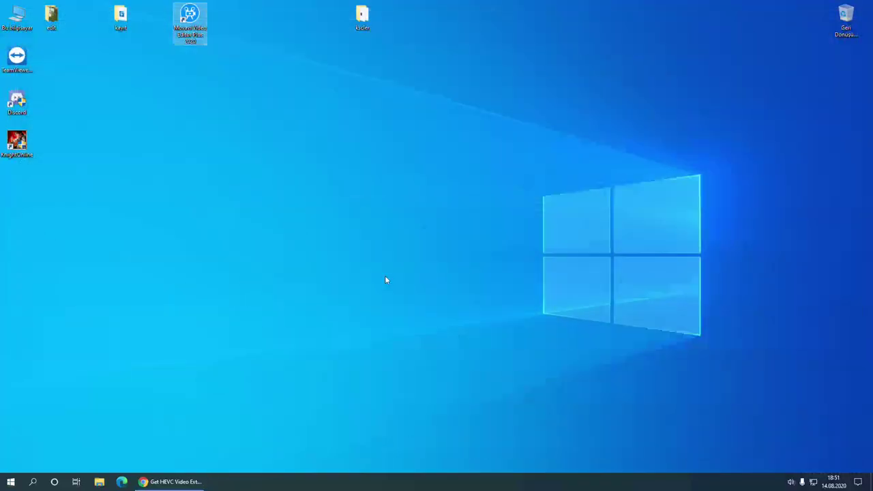